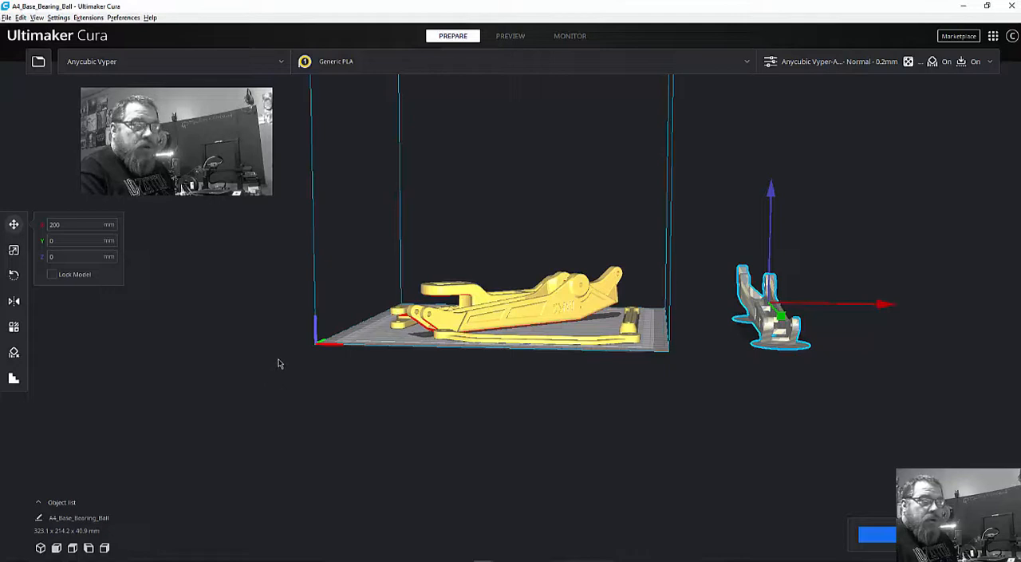
right_click_drag(276, 354, 302, 356)
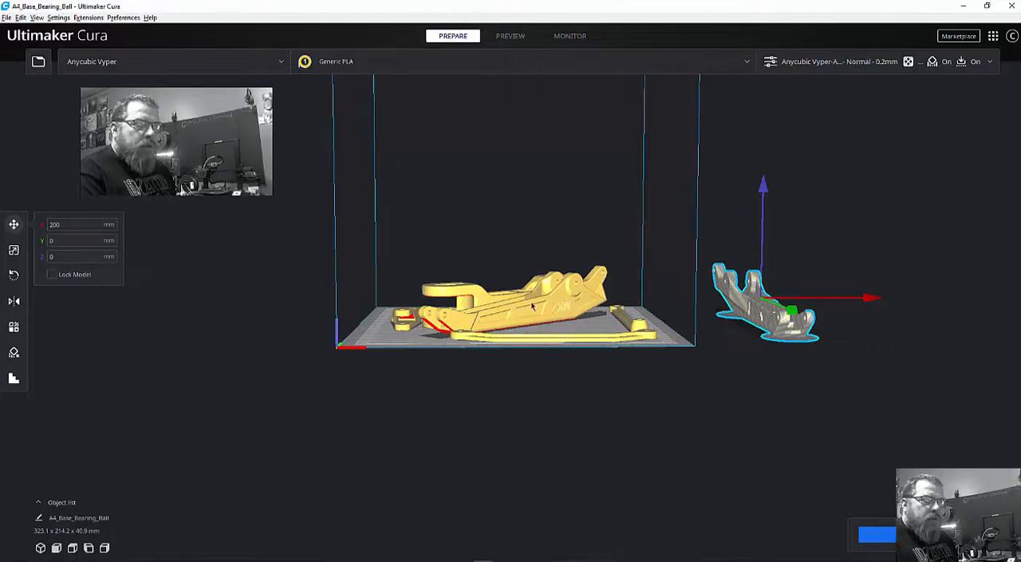
scroll(502, 321, "up", 5)
scroll(502, 321, "down", 4)
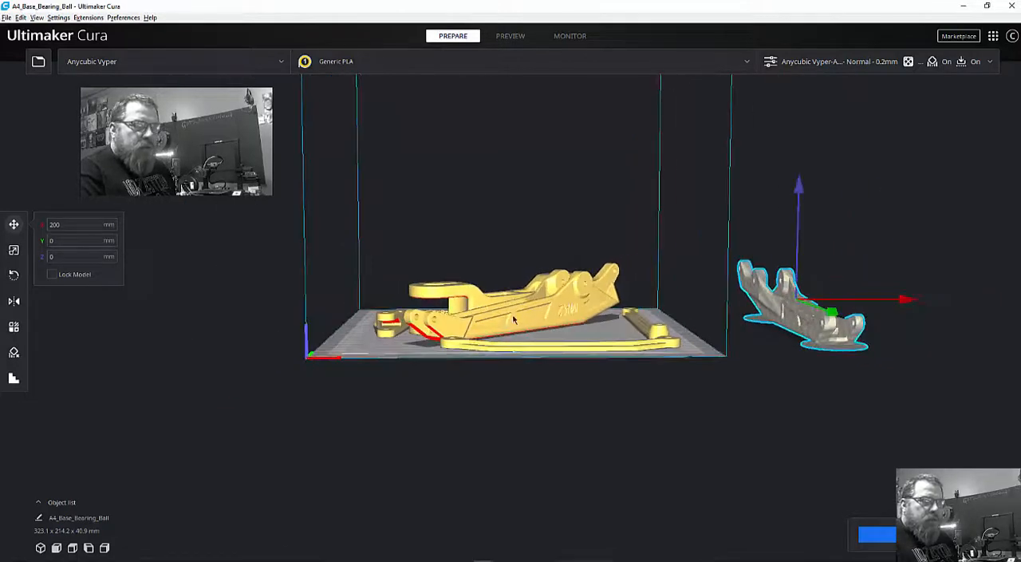
right_click_drag(512, 316, 494, 306)
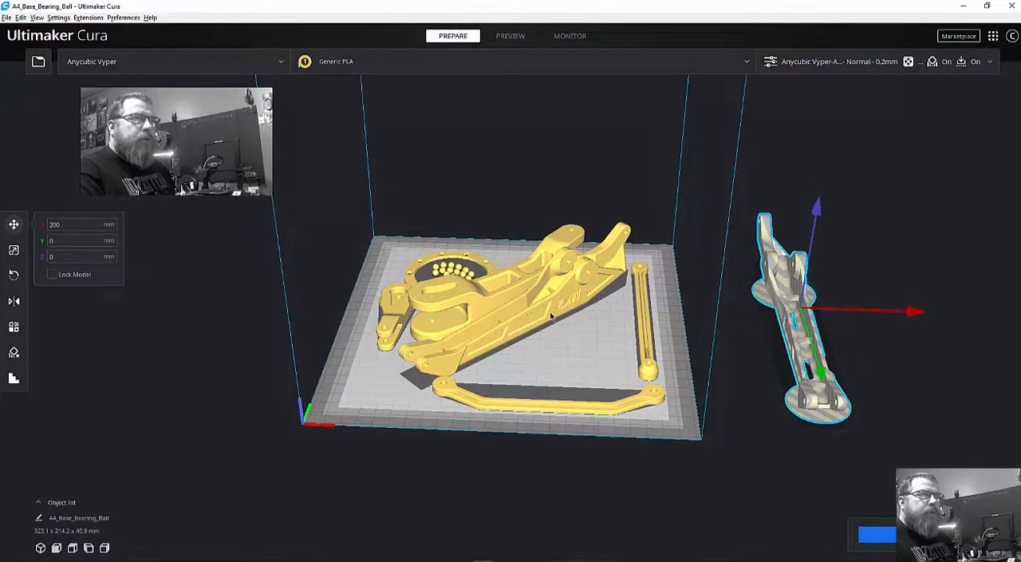
scroll(548, 312, "up", 4)
scroll(549, 311, "down", 3)
right_click_drag(525, 357, 546, 363)
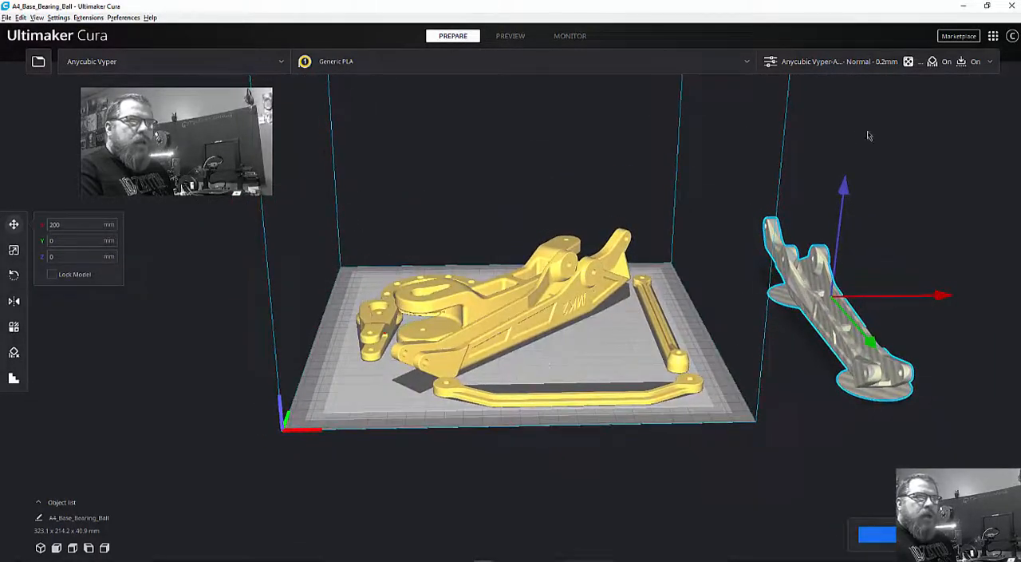
Review the Experimental print settings, then collapse that category and close the print settings.
left_click(988, 66)
scroll(878, 287, "down", 3)
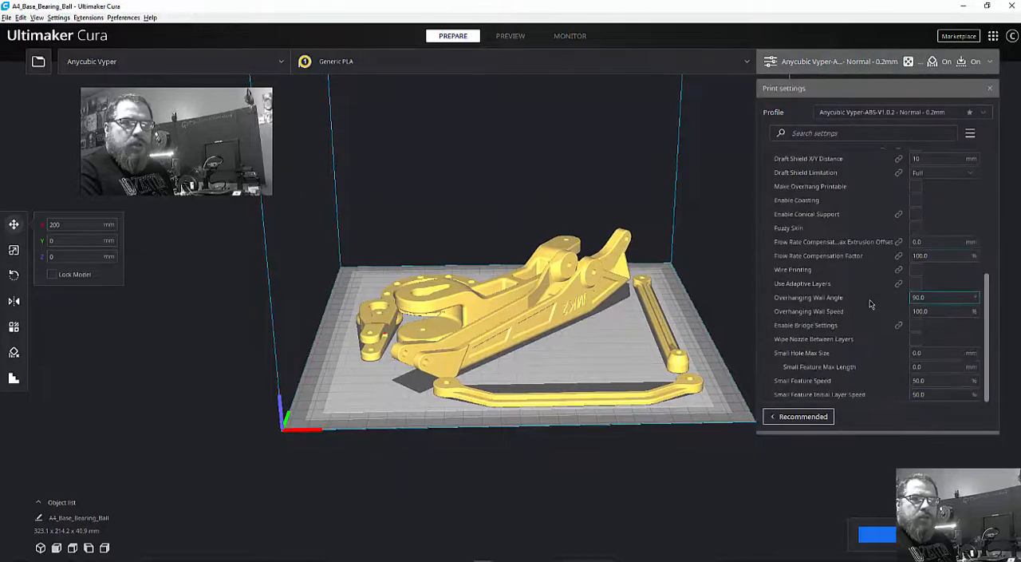
scroll(870, 303, "up", 2)
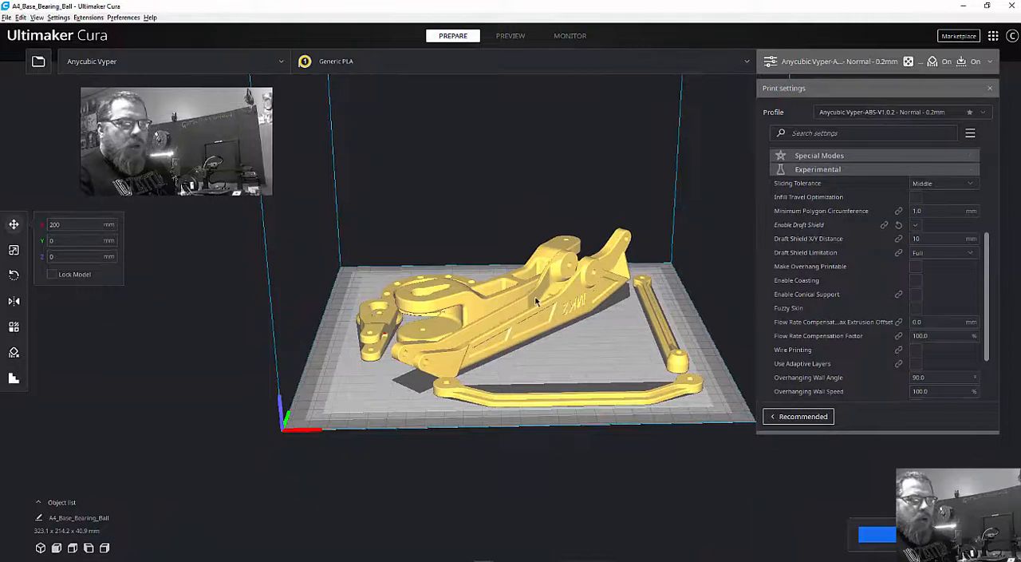
left_click(973, 170)
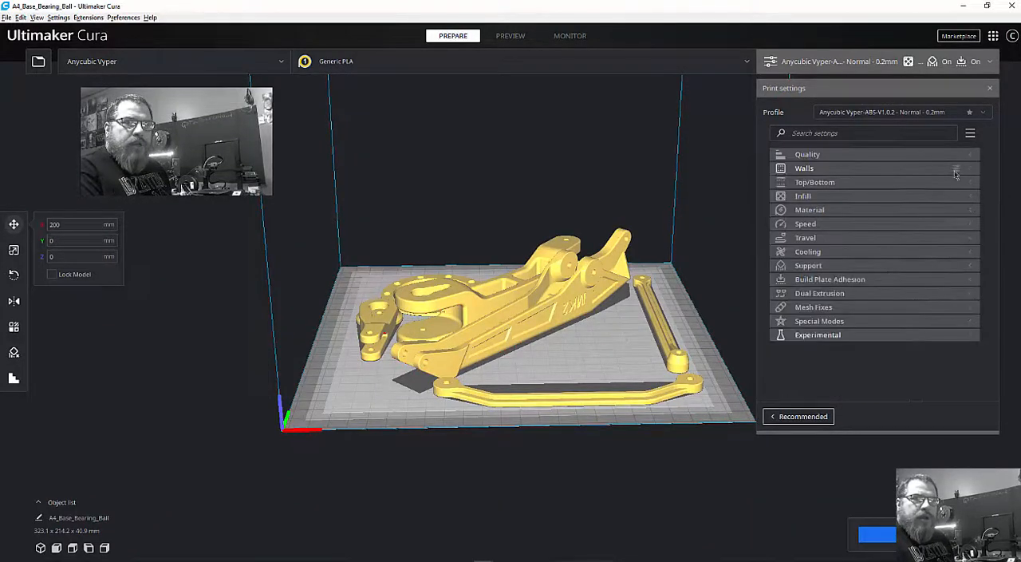
left_click(991, 89)
Slice the models arranged on the build plate.
mouse_move(606, 445)
right_mouse_down()
mouse_move(613, 420)
mouse_move(614, 448)
mouse_move(535, 446)
mouse_move(592, 437)
mouse_move(602, 446)
right_mouse_up()
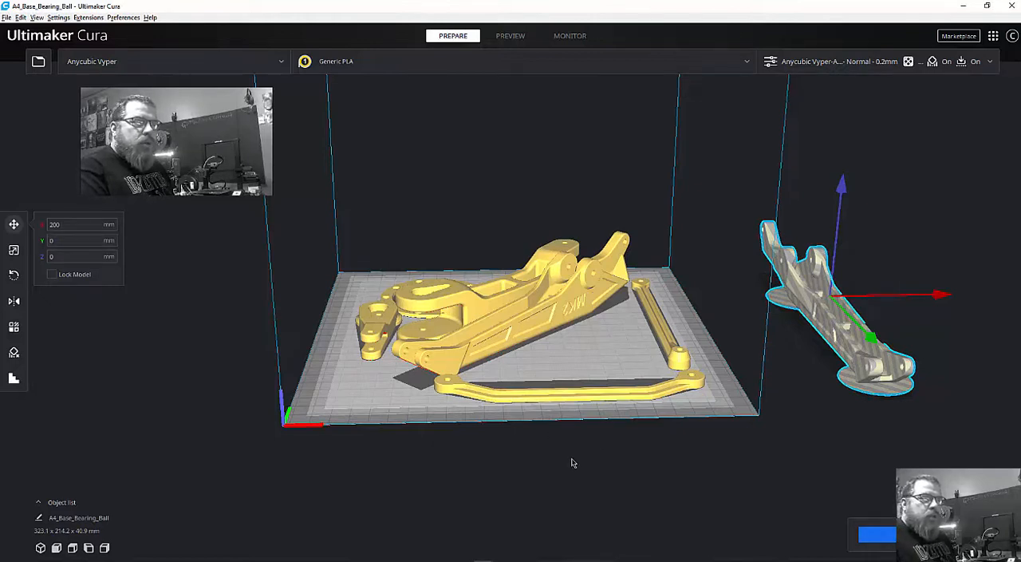
left_click(876, 534)
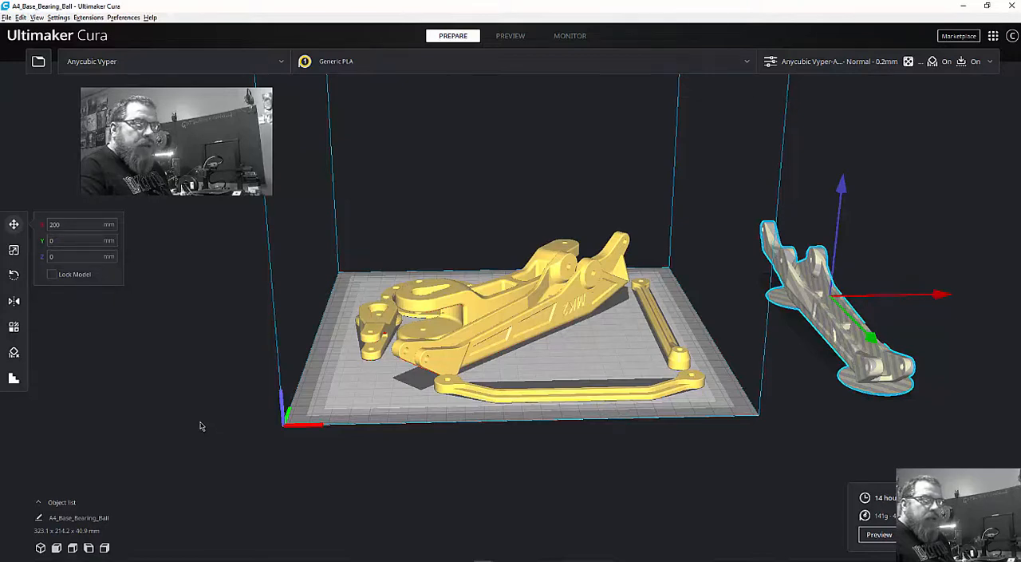
Raise the arm beside the build plate to about Z 19.6 mm and move it over the plate to about X 9 mm.
right_click_drag(193, 415, 227, 367)
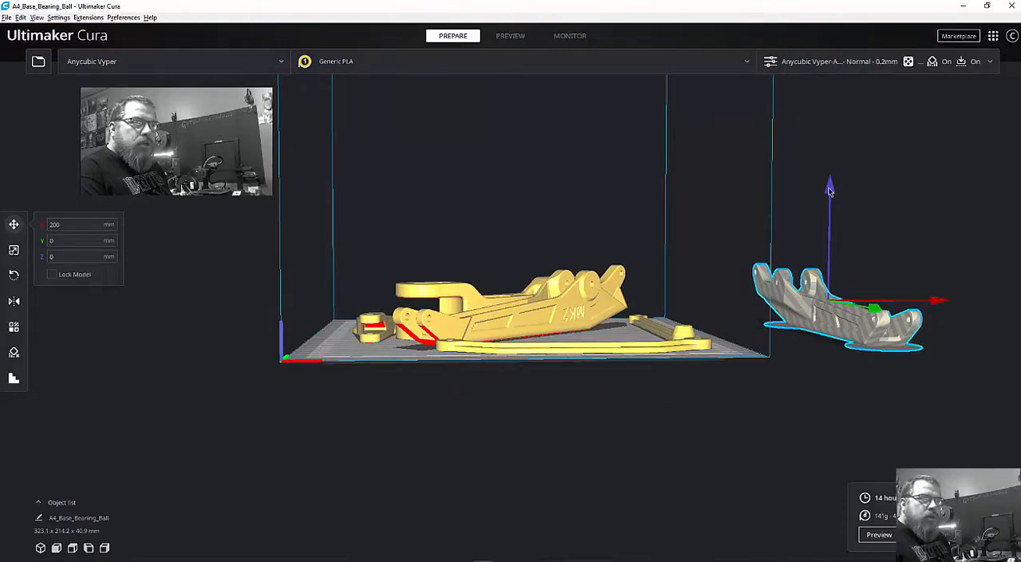
left_click_drag(830, 189, 830, 155)
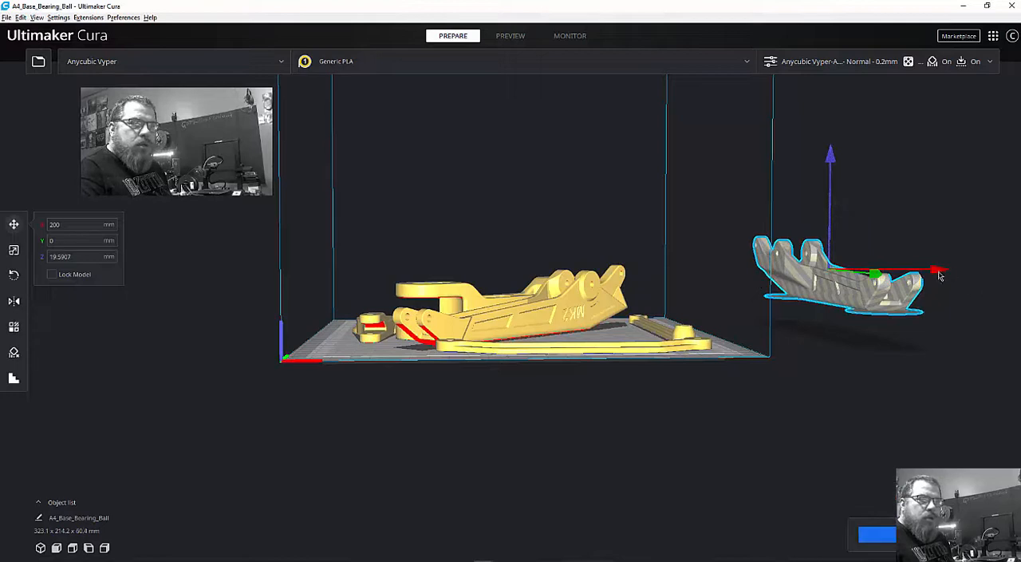
left_click_drag(940, 273, 645, 278)
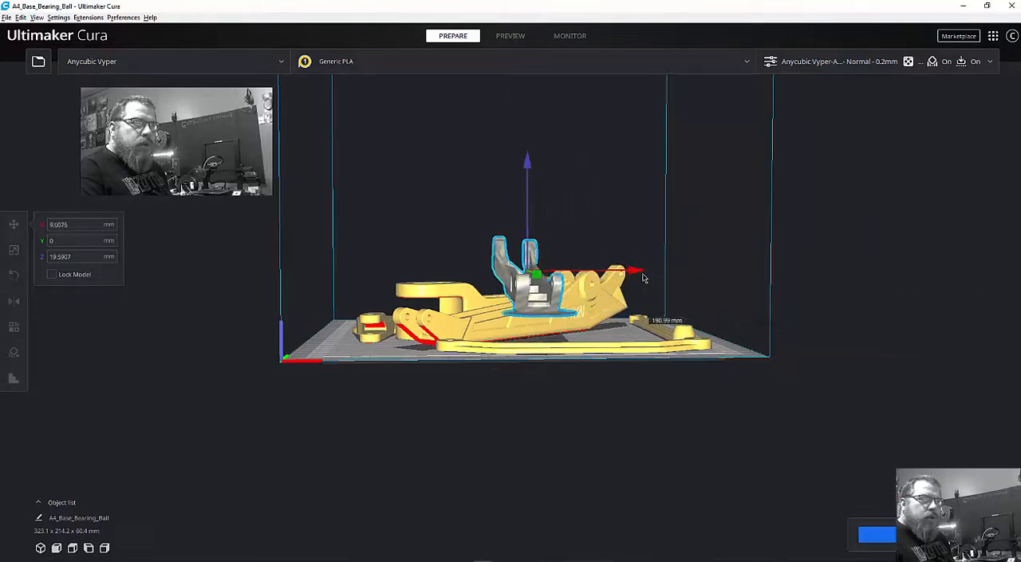
left_click_drag(527, 198, 485, 191)
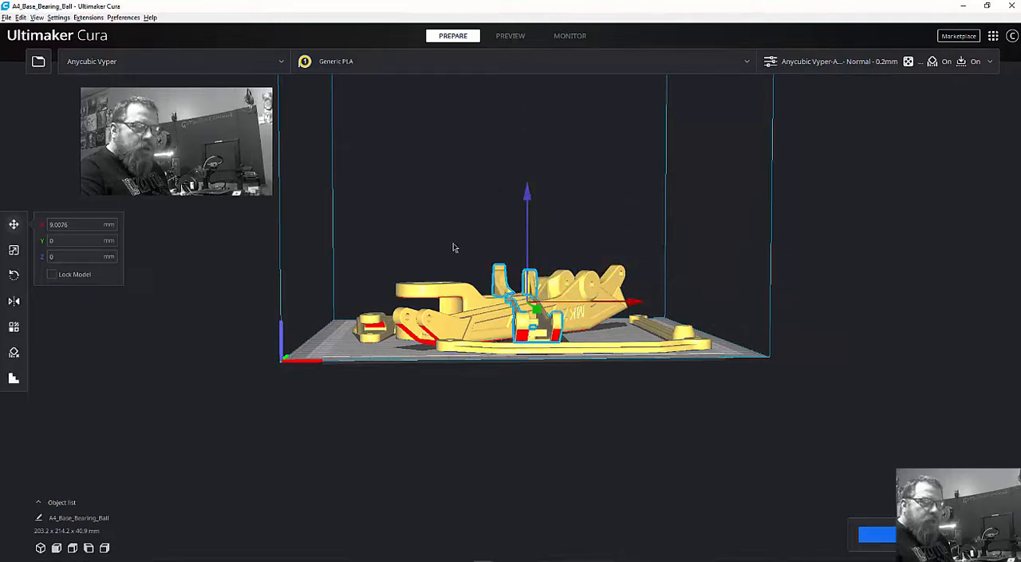
Try to lift the selected arm along Z above the other parts on the build plate.
right_click_drag(453, 244, 442, 238)
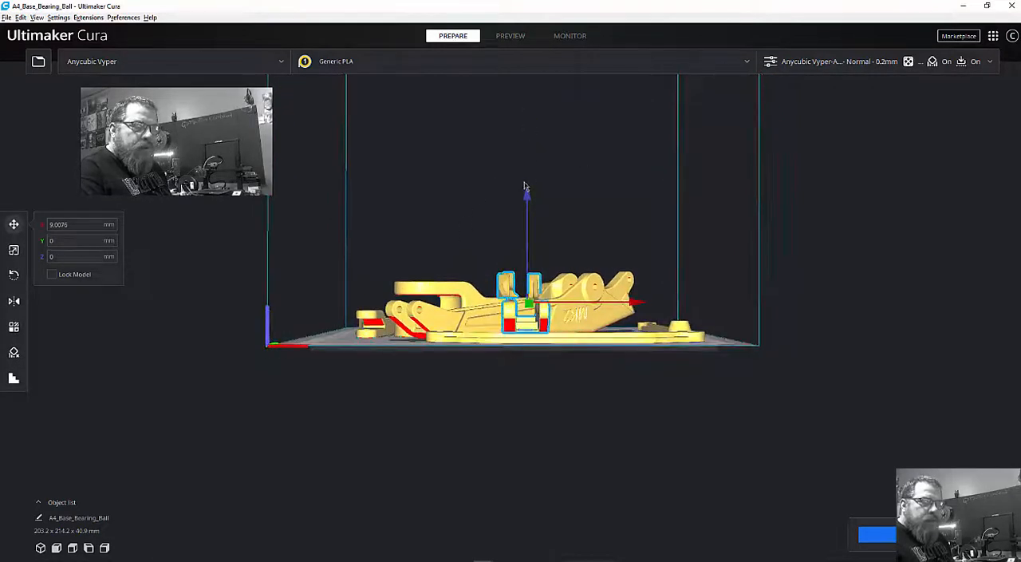
left_click_drag(525, 187, 529, 137)
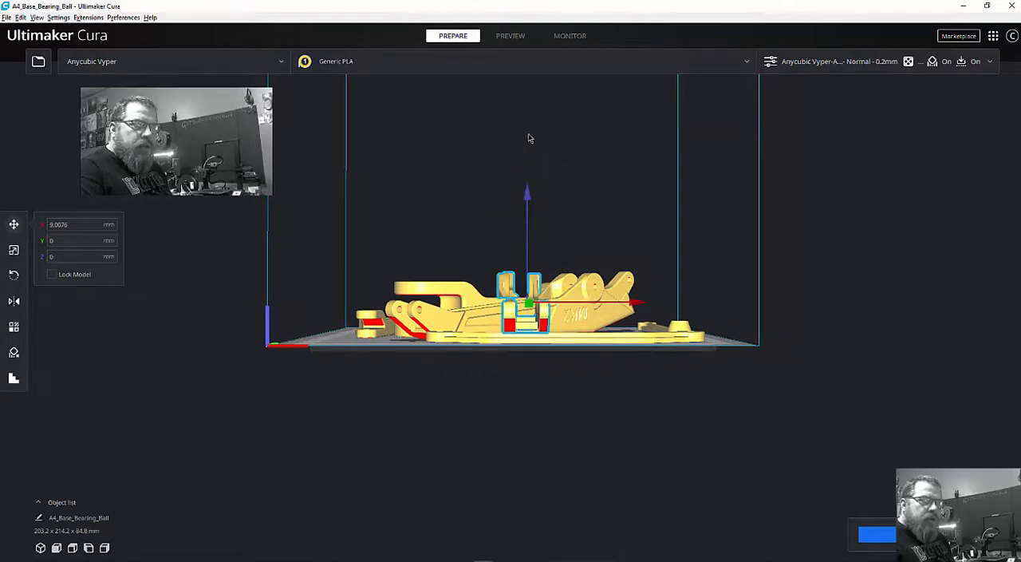
left_click(641, 303)
Move the selected arm off the build plate to about X 210 mm, Y -14 mm.
right_click_drag(526, 433, 484, 113)
left_click(503, 196)
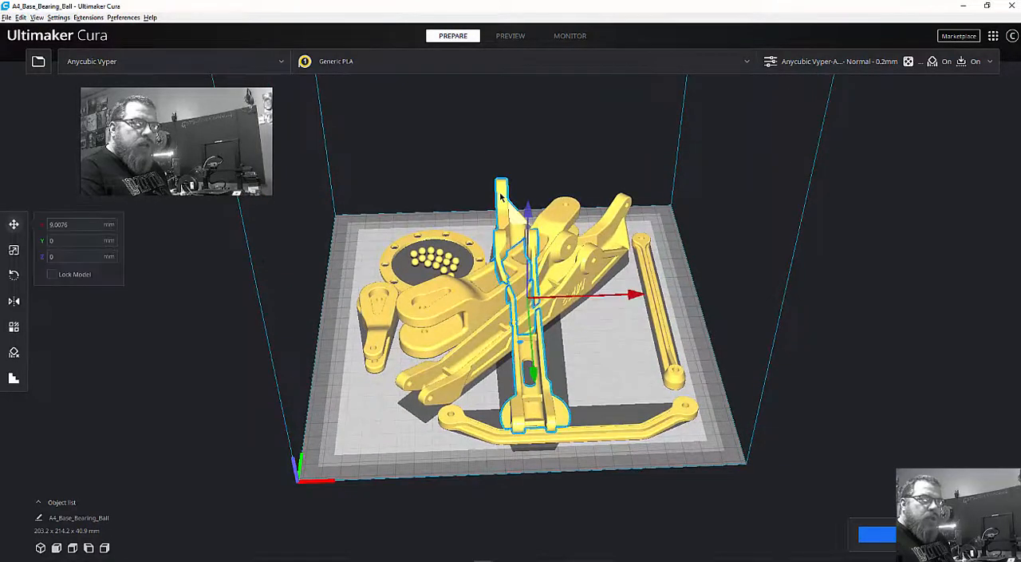
left_click_drag(501, 200, 769, 179)
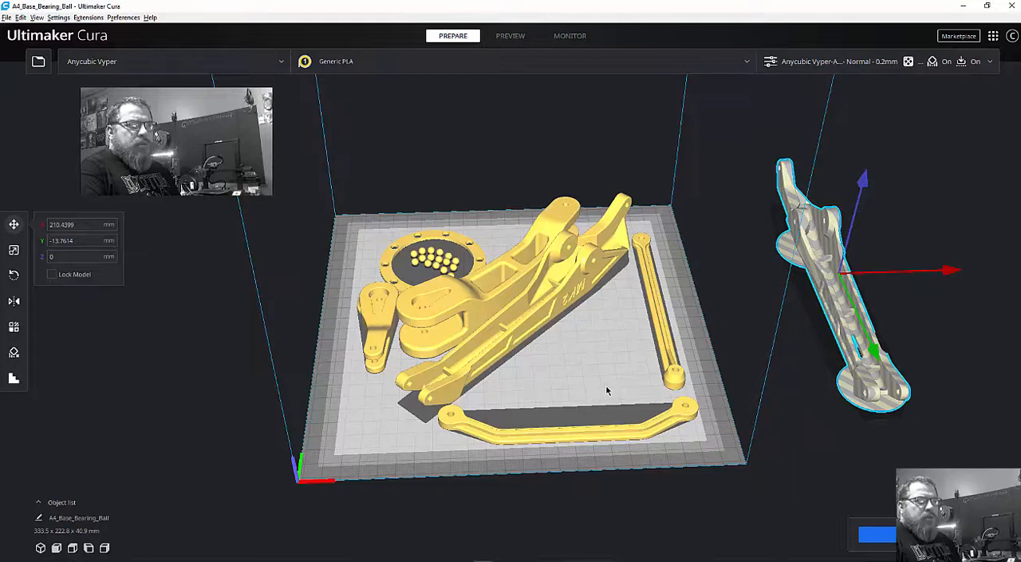
Deselect the arm that lies outside the build plate.
right_click_drag(604, 381, 622, 346)
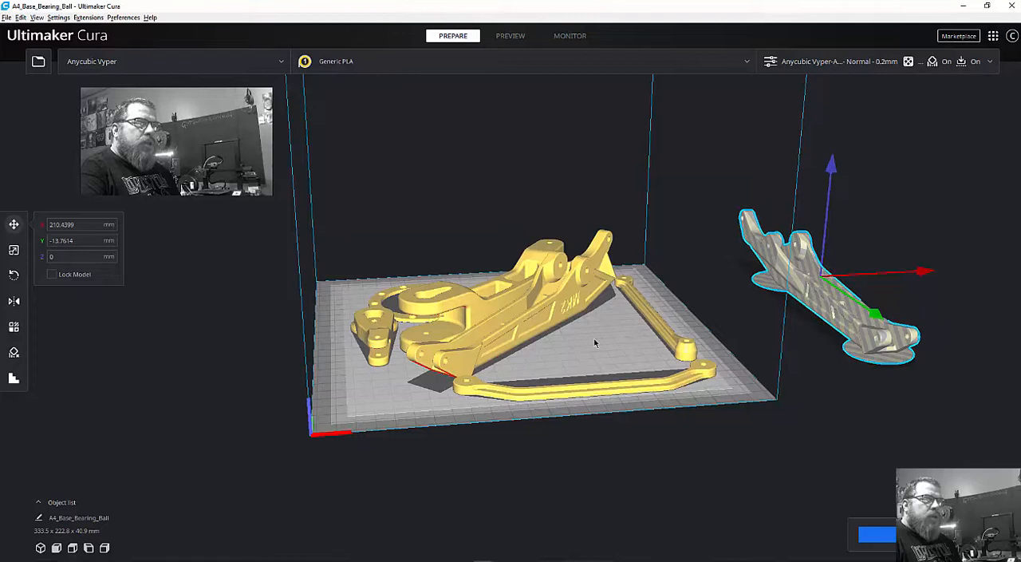
right_click(594, 343)
left_click(583, 341)
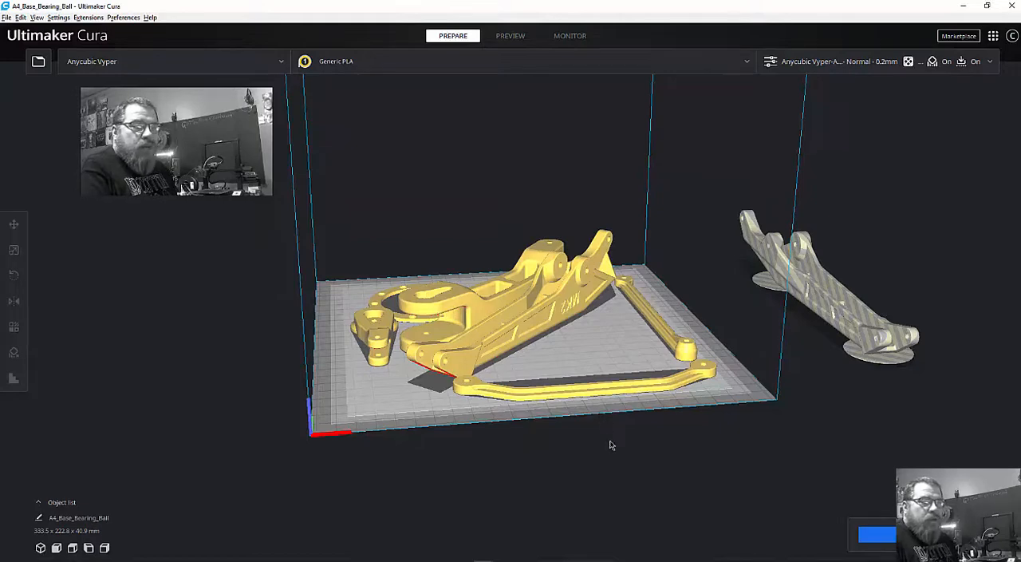
right_click_drag(624, 453, 605, 466)
mouse_move(372, 431)
right_mouse_down()
mouse_move(440, 405)
mouse_move(438, 415)
mouse_move(379, 425)
right_mouse_up()
scroll(375, 416, "down", 10)
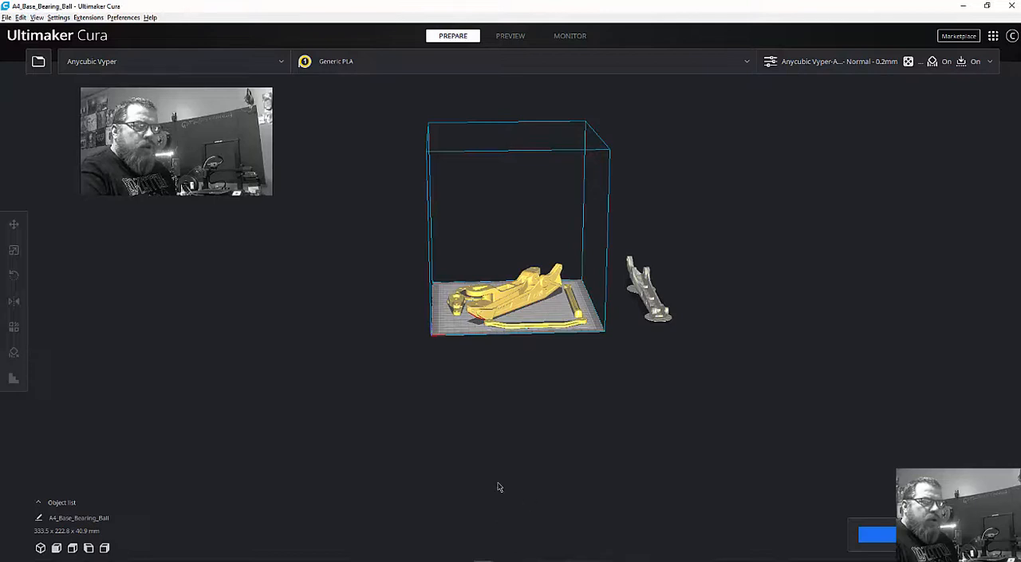
right_click_drag(508, 407, 509, 363)
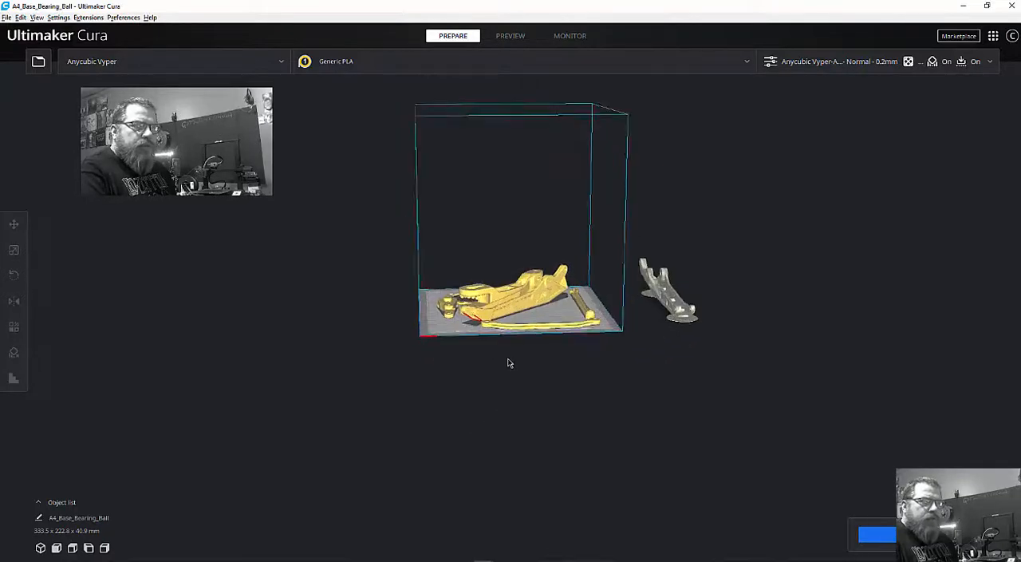
scroll(509, 363, "up", 5)
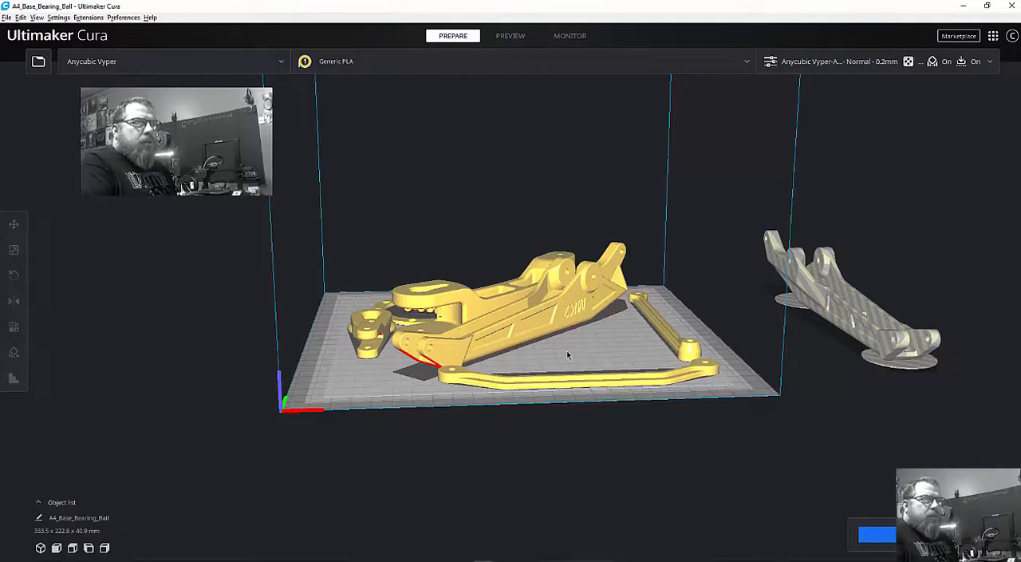
mouse_move(580, 358)
right_mouse_down()
mouse_move(529, 370)
mouse_move(563, 367)
right_mouse_up()
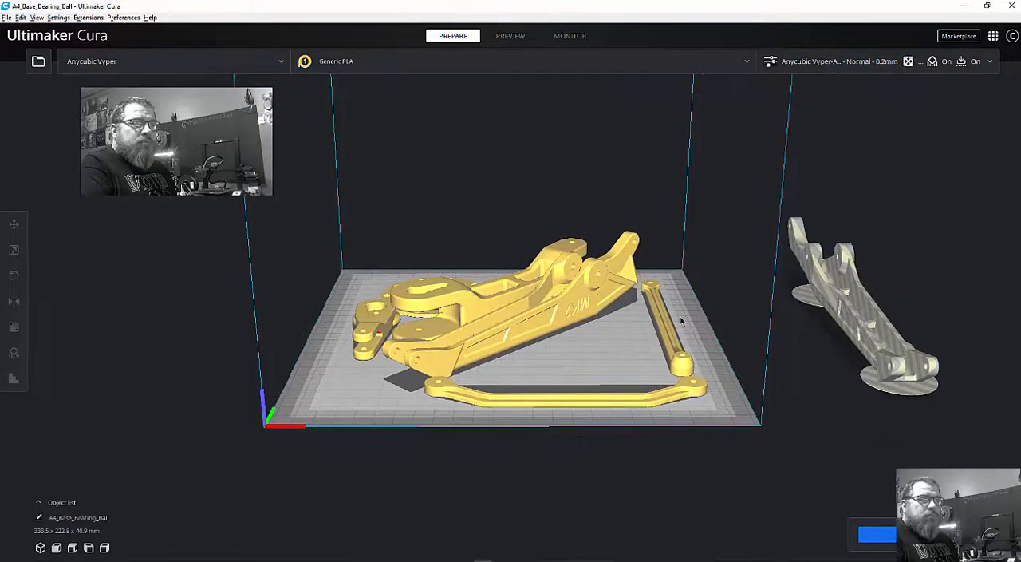